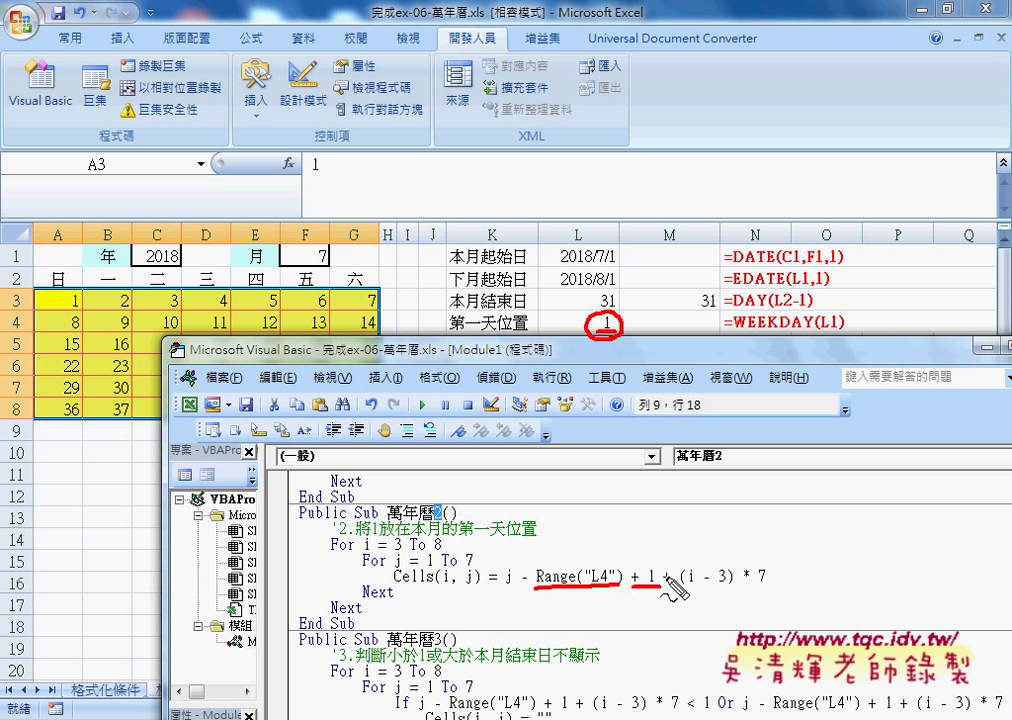
Mark up the (i - 3) * 7 and minus-L4-plus-1 parts of the Cells formula, then clear the marks.
{"action": "left_click_drag", "start_coordinate": [680, 590], "coordinate": [768, 588]}
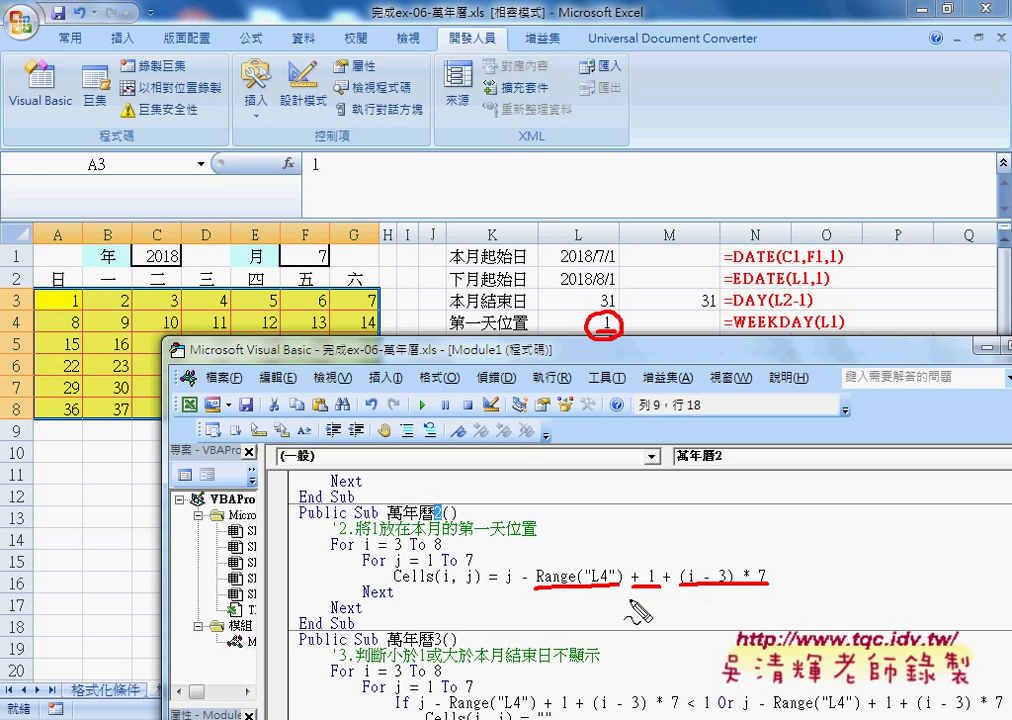
{"action": "left_click_drag", "start_coordinate": [518, 592], "coordinate": [662, 590]}
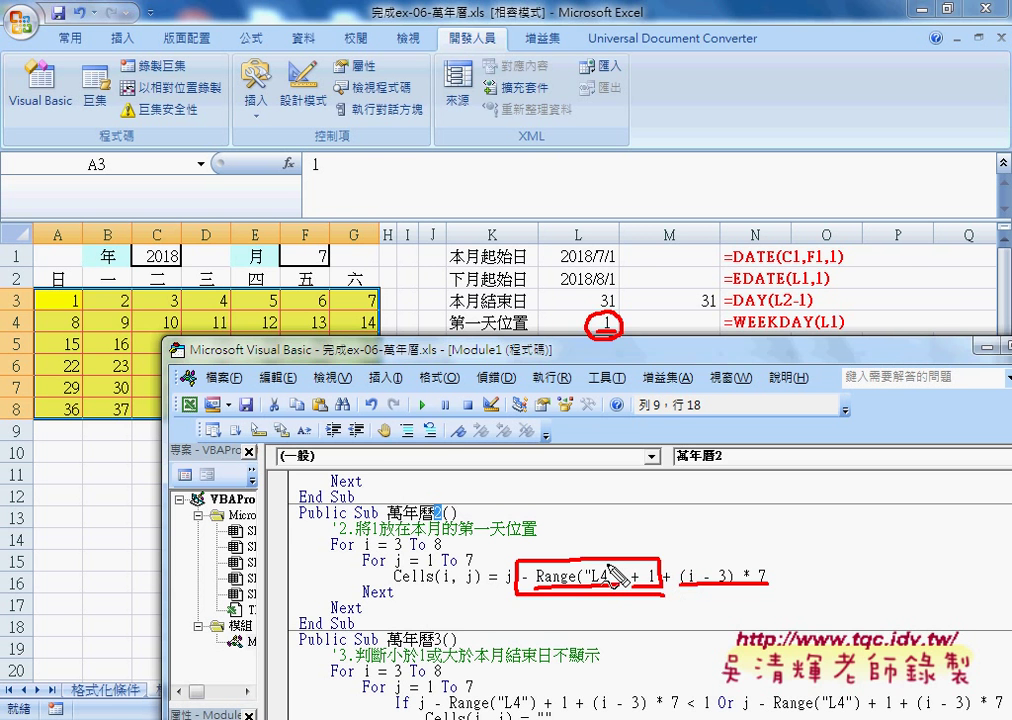
{"action": "key", "text": "Escape"}
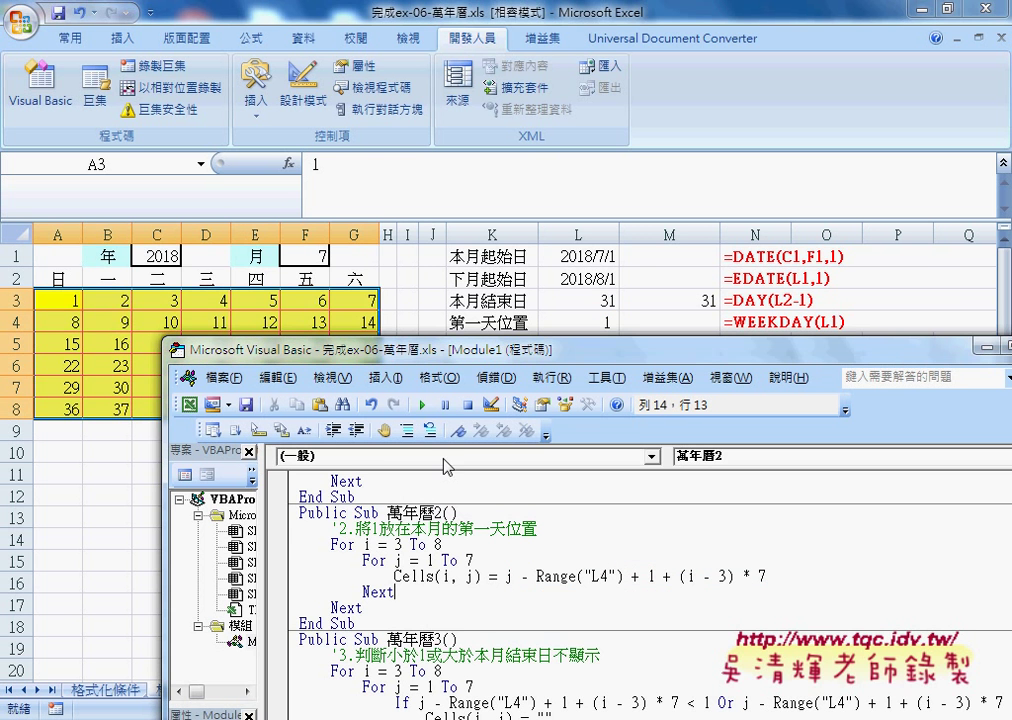
Run the 萬年曆2 macro and move the VBA editor aside to uncover the calendar grid.
{"action": "left_click", "coordinate": [427, 410]}
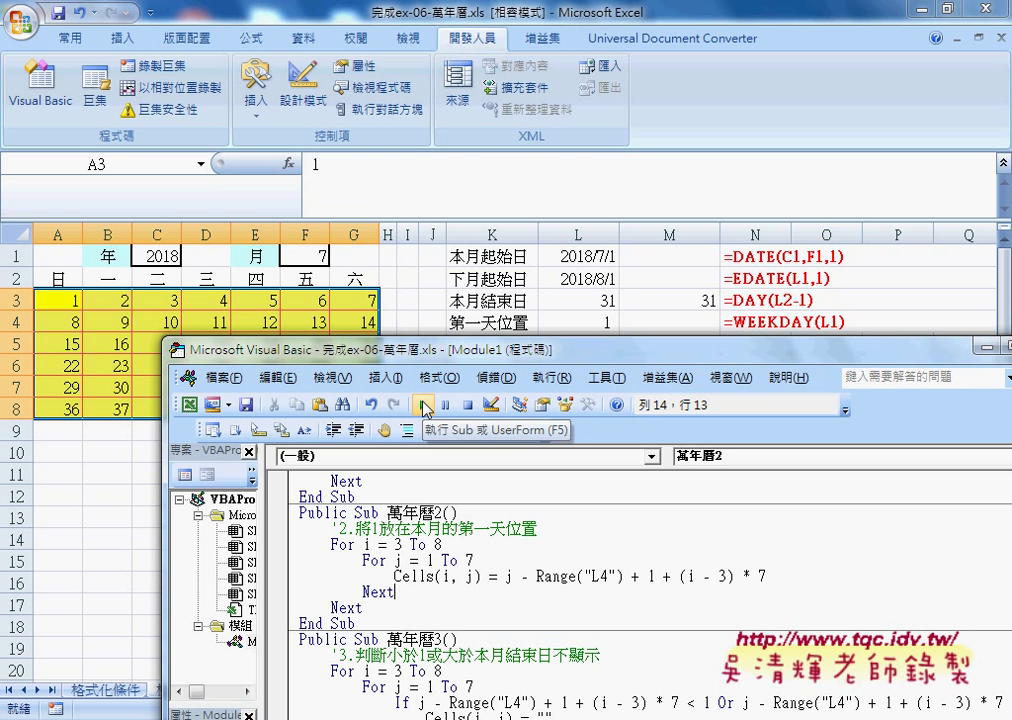
{"action": "left_click", "coordinate": [521, 577]}
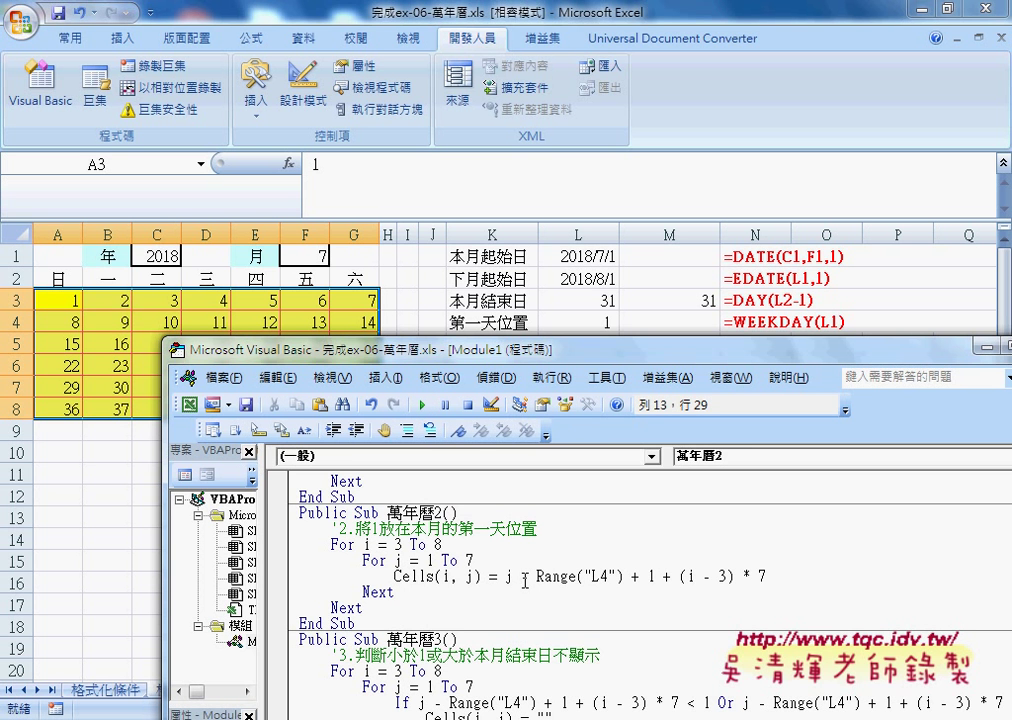
{"action": "mouse_move", "coordinate": [443, 349]}
{"action": "left_mouse_down"}
{"action": "mouse_move", "coordinate": [518, 352]}
{"action": "mouse_move", "coordinate": [446, 363]}
{"action": "left_mouse_up"}
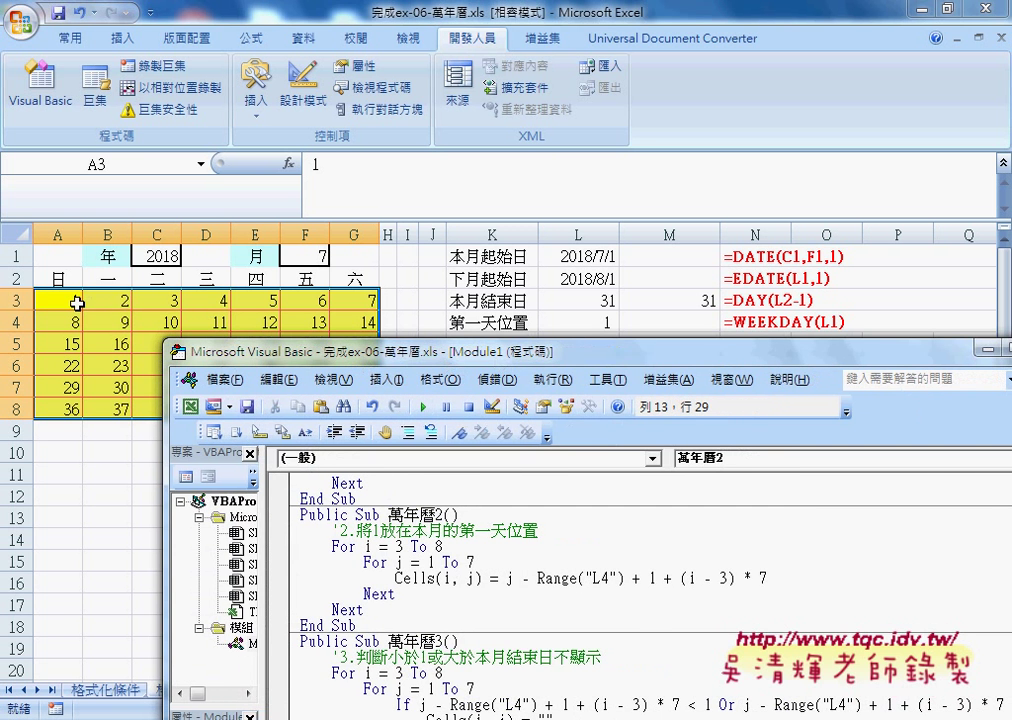
{"action": "left_click_drag", "start_coordinate": [272, 351], "coordinate": [397, 446]}
Clear the numbers from A3:G8 and return to the VBA editor.
{"action": "left_click_drag", "start_coordinate": [64, 305], "coordinate": [351, 406]}
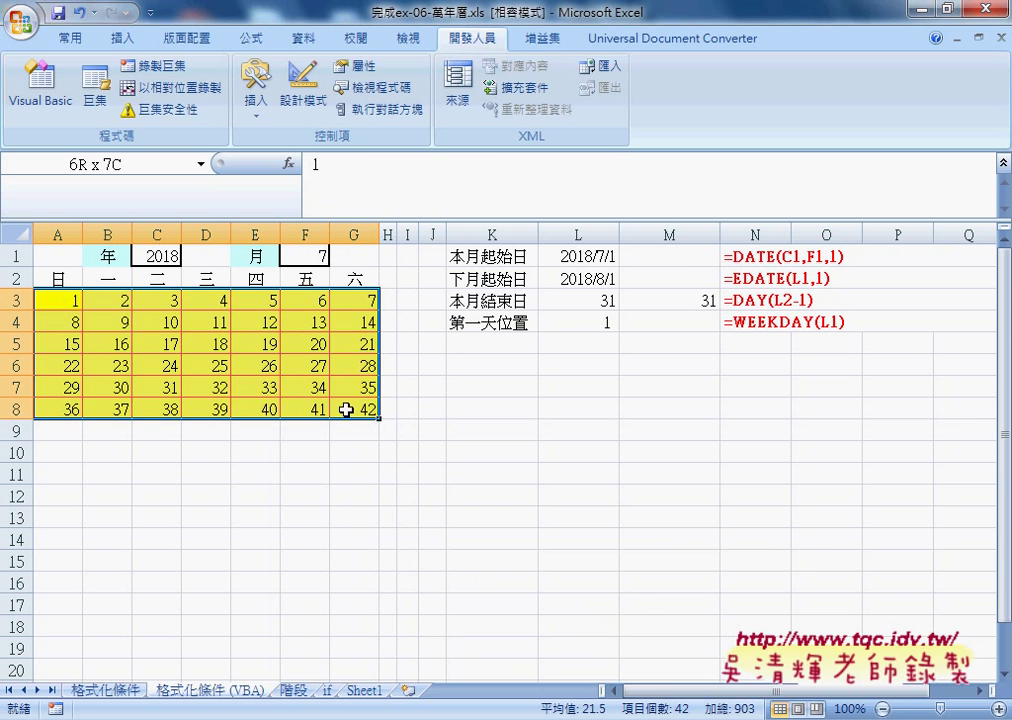
{"action": "key", "text": "Delete"}
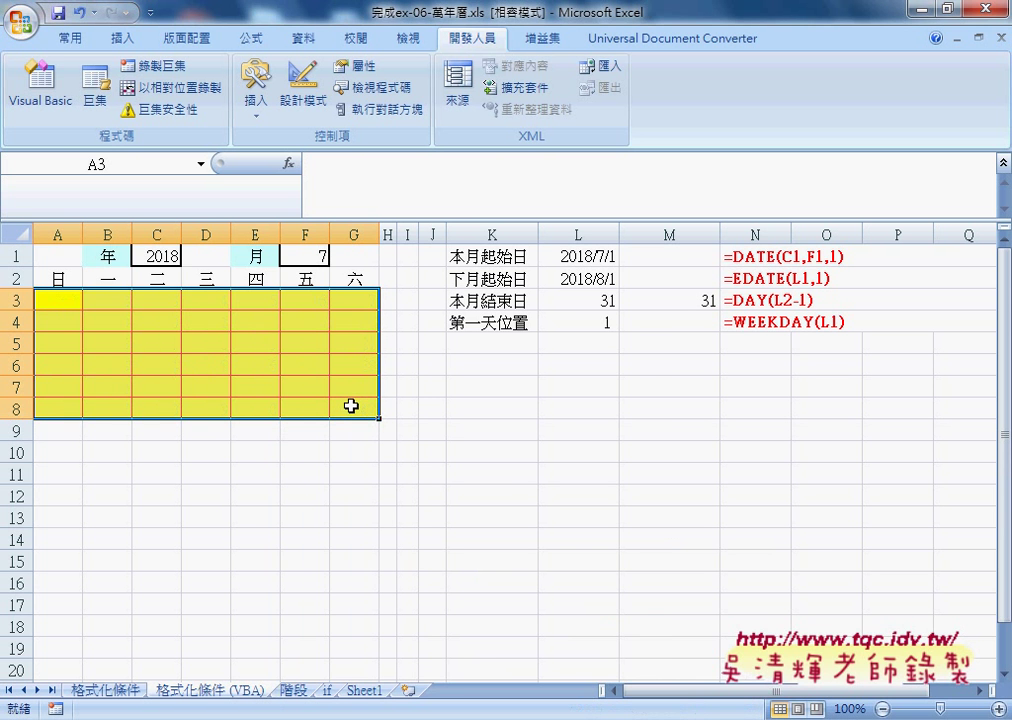
{"action": "key", "text": "alt+F11"}
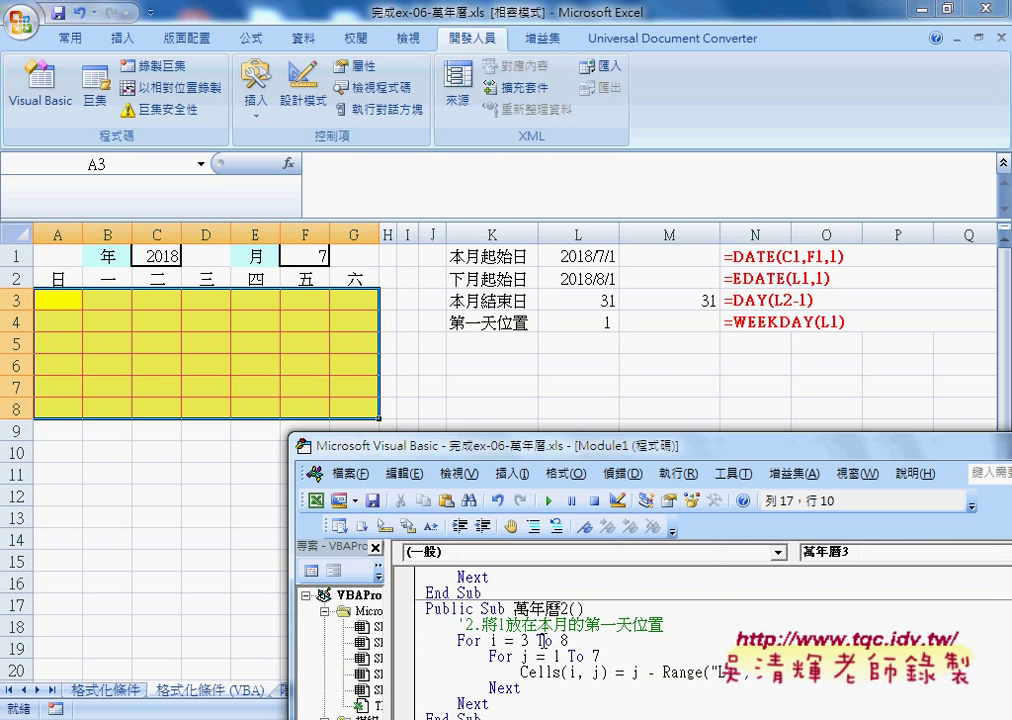
Choose month 8 in F1 and rerun 萬年曆2, filling A3:G8 with -2 through 39.
{"action": "left_click", "coordinate": [566, 640]}
{"action": "left_click", "coordinate": [325, 256]}
{"action": "left_click", "coordinate": [339, 256]}
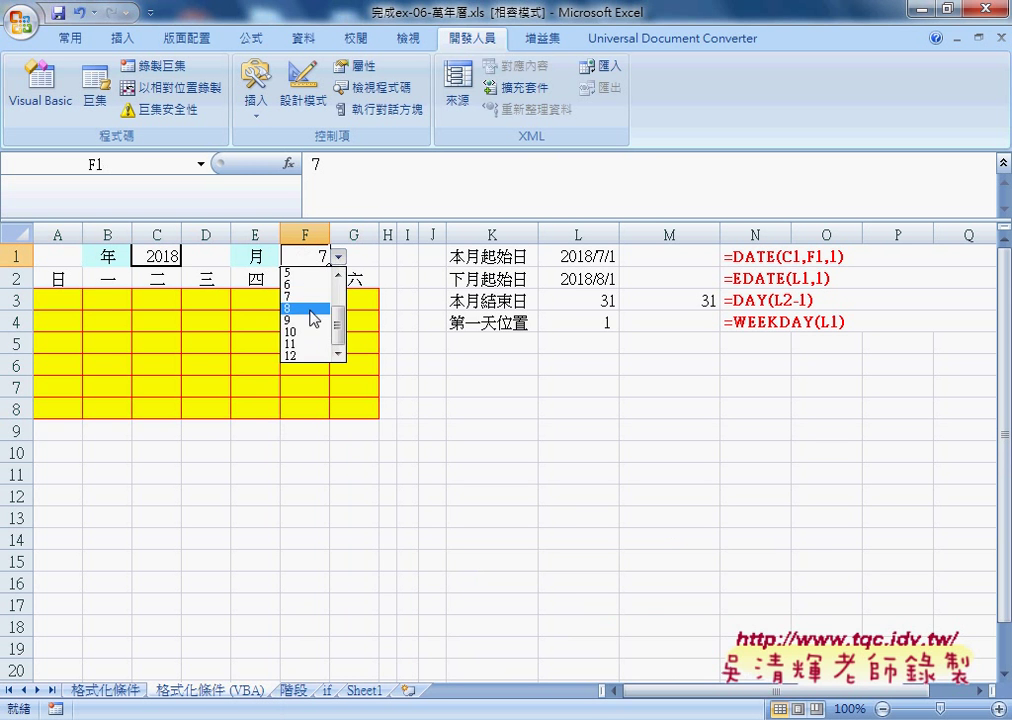
{"action": "left_click", "coordinate": [318, 309]}
{"action": "key", "text": "alt+F11"}
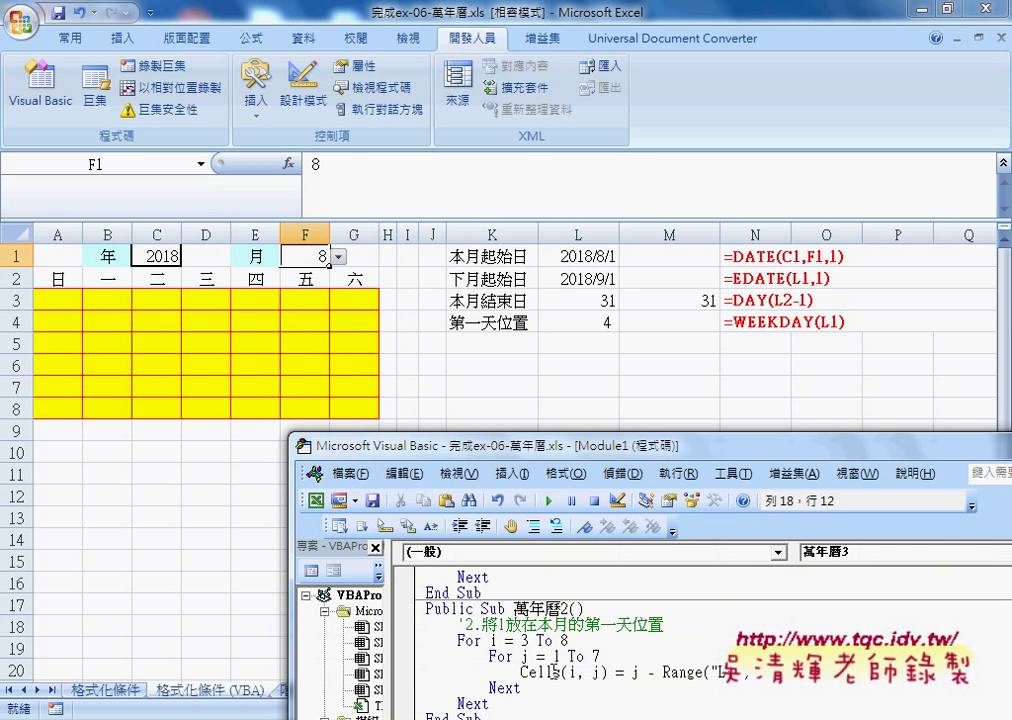
{"action": "left_click", "coordinate": [549, 503]}
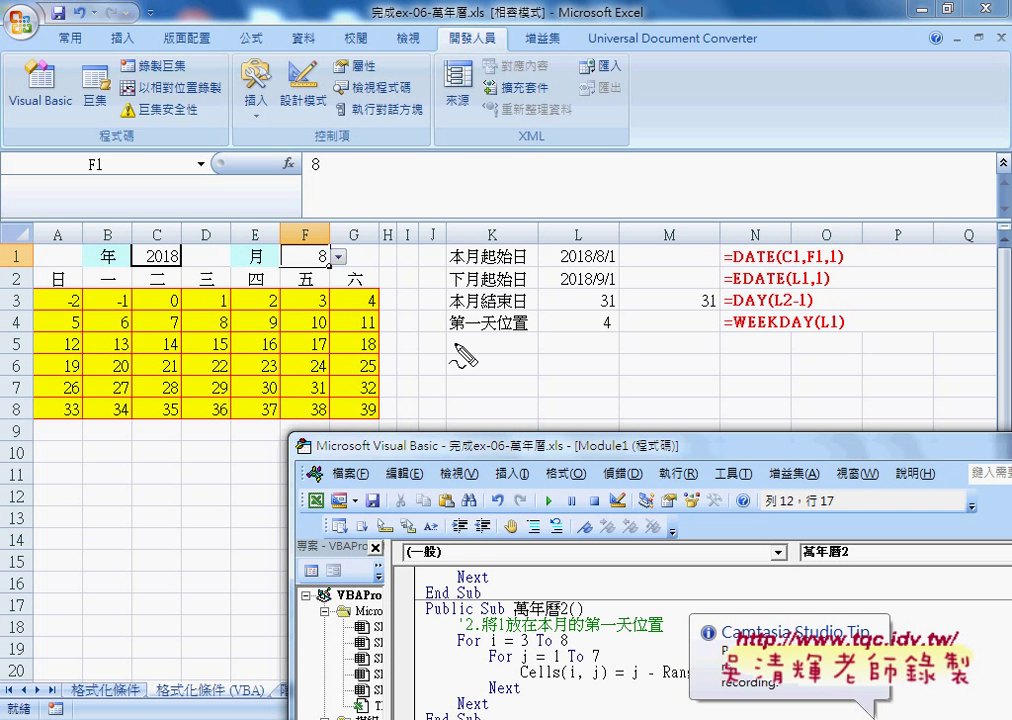
{"action": "mouse_move", "coordinate": [118, 313]}
{"action": "left_mouse_down"}
{"action": "mouse_move", "coordinate": [125, 293]}
{"action": "mouse_move", "coordinate": [182, 310]}
{"action": "left_mouse_up"}
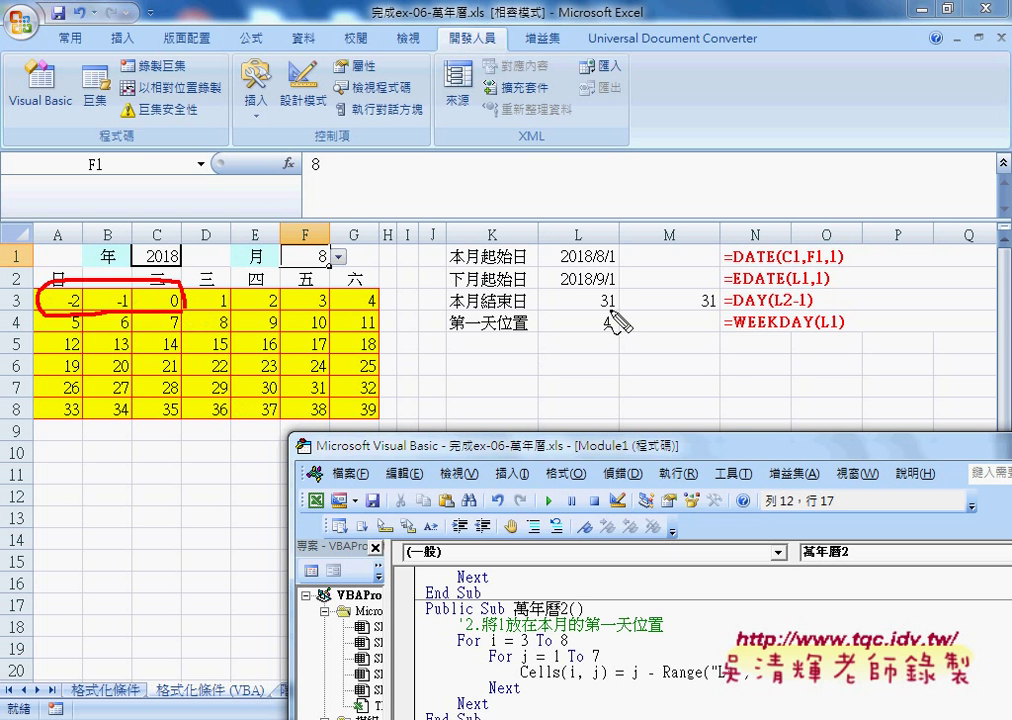
{"action": "mouse_move", "coordinate": [605, 310]}
{"action": "left_mouse_down"}
{"action": "mouse_move", "coordinate": [600, 302]}
{"action": "mouse_move", "coordinate": [612, 305]}
{"action": "left_mouse_up"}
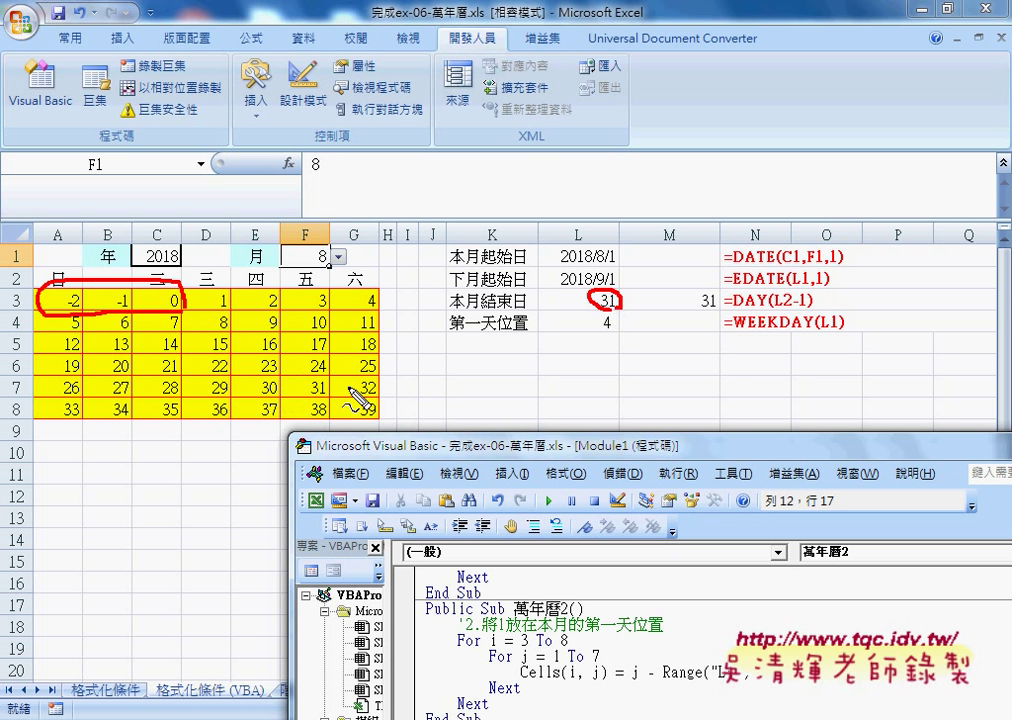
{"action": "left_click_drag", "start_coordinate": [383, 378], "coordinate": [368, 398]}
{"action": "mouse_move", "coordinate": [88, 418]}
{"action": "left_mouse_down"}
{"action": "mouse_move", "coordinate": [290, 428]}
{"action": "mouse_move", "coordinate": [357, 405]}
{"action": "mouse_move", "coordinate": [95, 402]}
{"action": "left_mouse_up"}
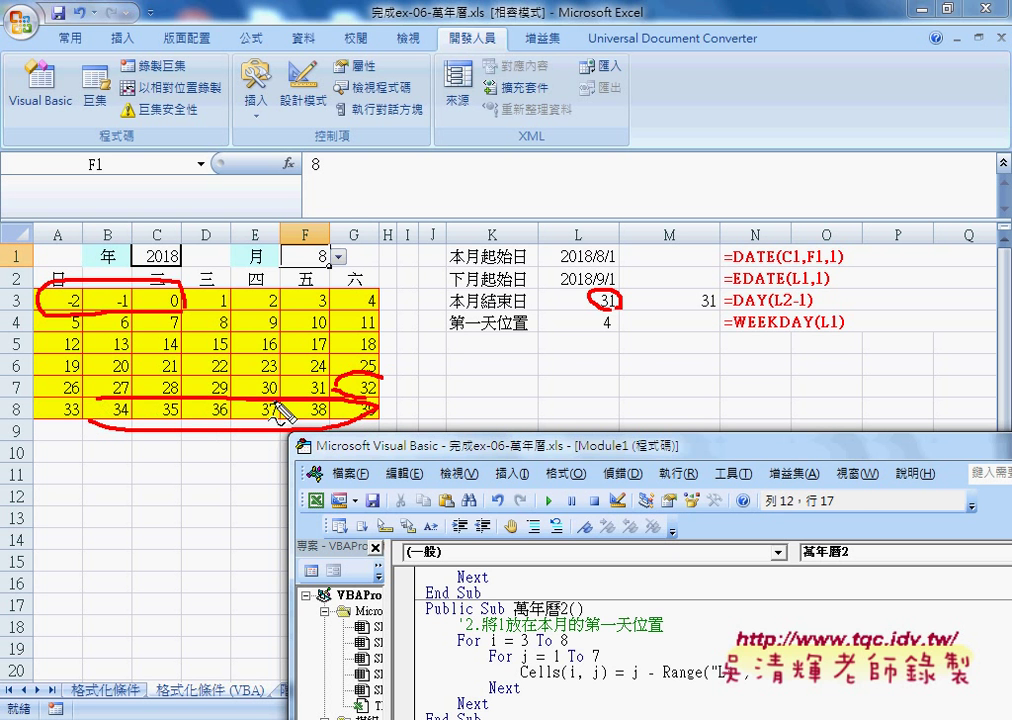
{"action": "mouse_move", "coordinate": [110, 288]}
{"action": "left_mouse_down"}
{"action": "mouse_move", "coordinate": [146, 312]}
{"action": "mouse_move", "coordinate": [102, 313]}
{"action": "left_mouse_up"}
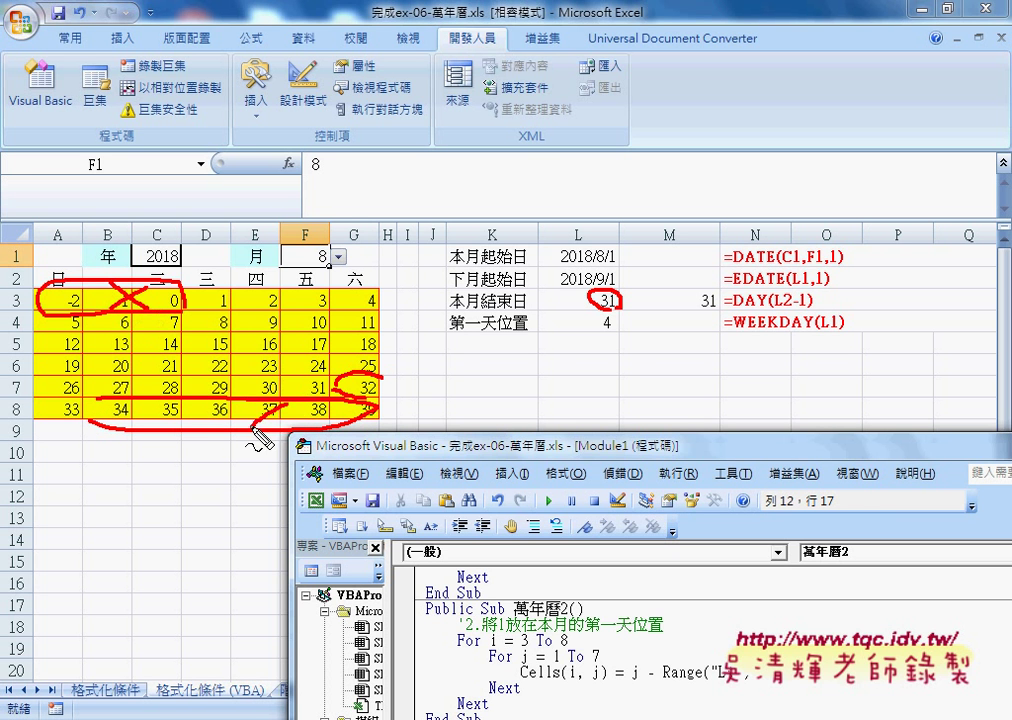
{"action": "left_click_drag", "start_coordinate": [250, 403], "coordinate": [287, 430]}
{"action": "left_click_drag", "start_coordinate": [288, 403], "coordinate": [252, 432]}
{"action": "left_click_drag", "start_coordinate": [383, 377], "coordinate": [358, 395]}
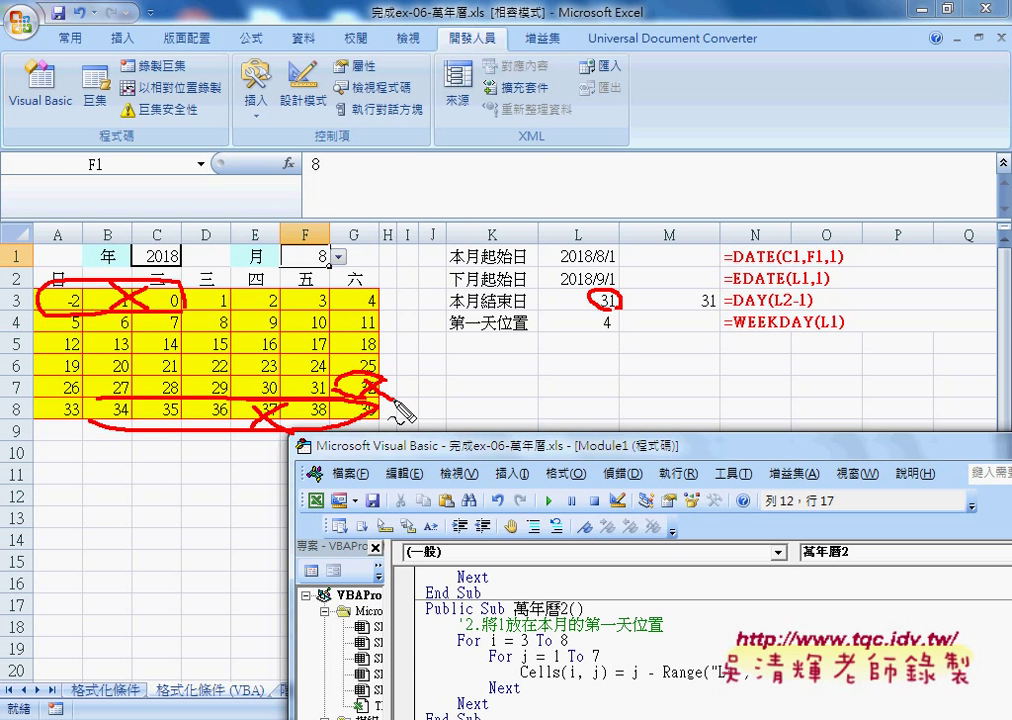
{"action": "left_click_drag", "start_coordinate": [112, 262], "coordinate": [136, 254]}
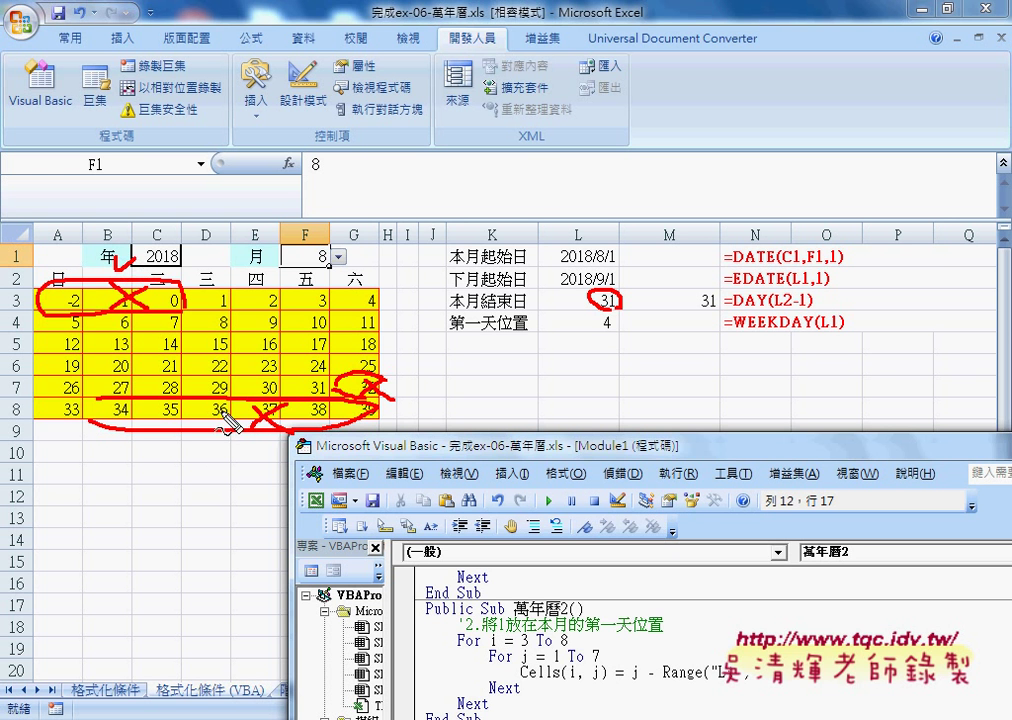
{"action": "left_click_drag", "start_coordinate": [218, 440], "coordinate": [233, 441]}
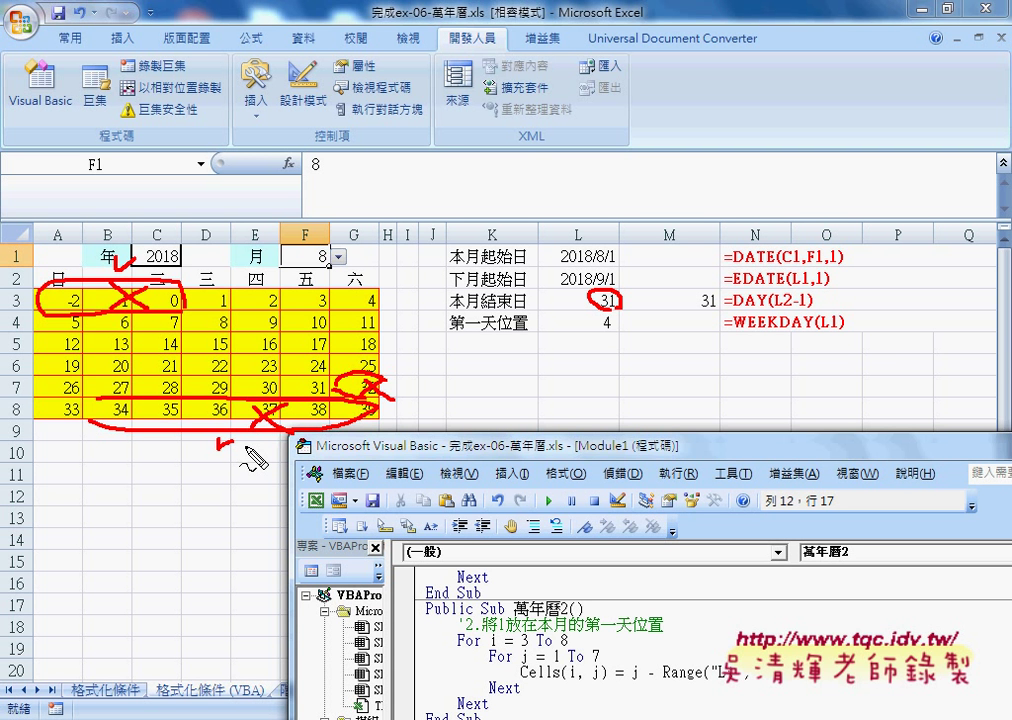
{"action": "key", "text": "Escape"}
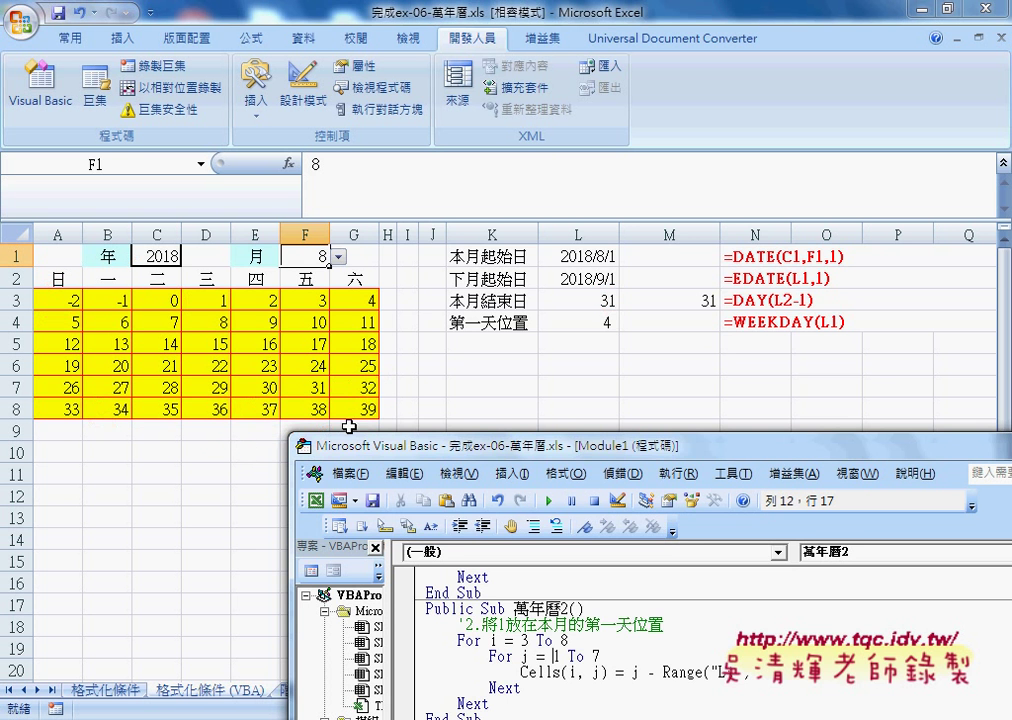
{"action": "mouse_move", "coordinate": [423, 450]}
{"action": "left_mouse_down"}
{"action": "mouse_move", "coordinate": [388, 190]}
{"action": "mouse_move", "coordinate": [379, 190]}
{"action": "left_mouse_up"}
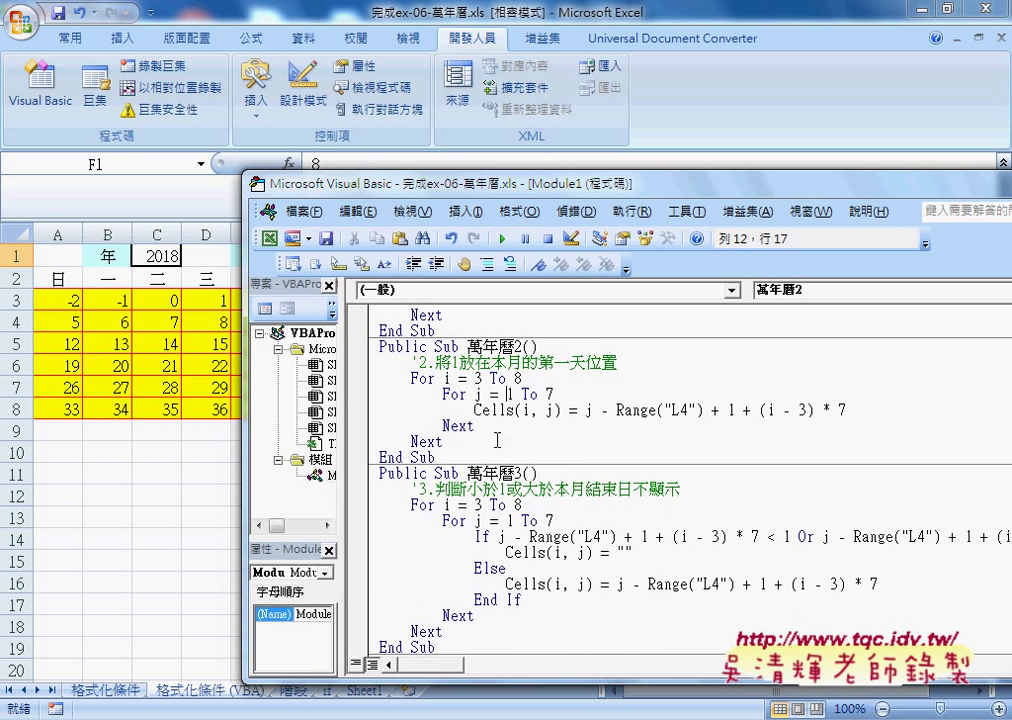
{"action": "scroll", "coordinate": [522, 460], "scroll_direction": "down", "scroll_amount": 2}
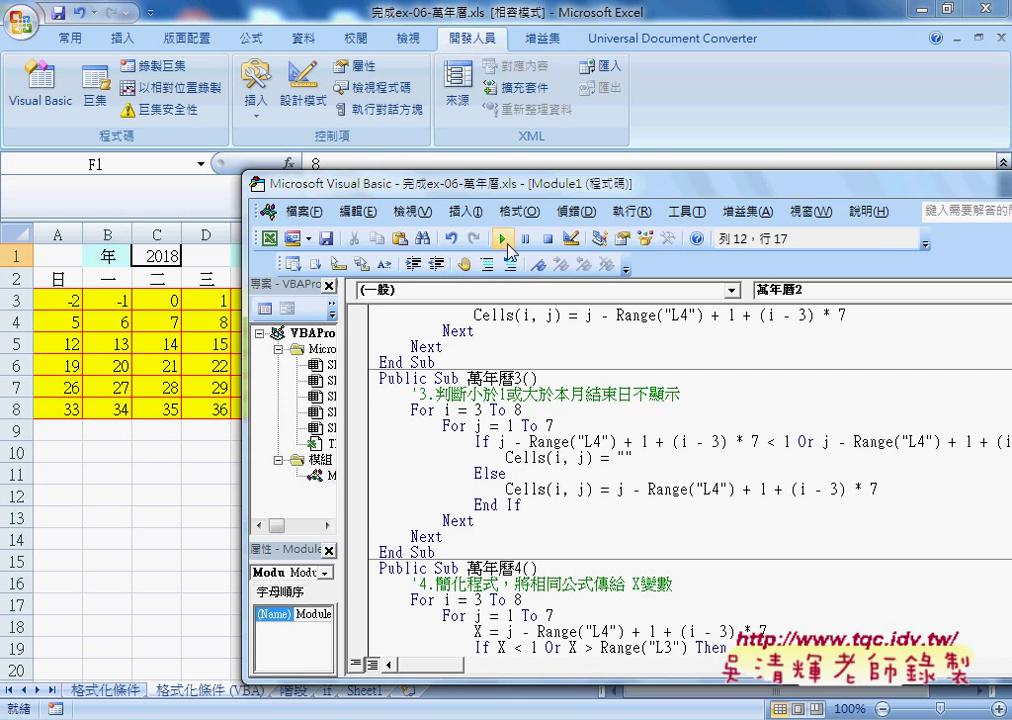
{"action": "left_click_drag", "start_coordinate": [504, 193], "coordinate": [378, 197]}
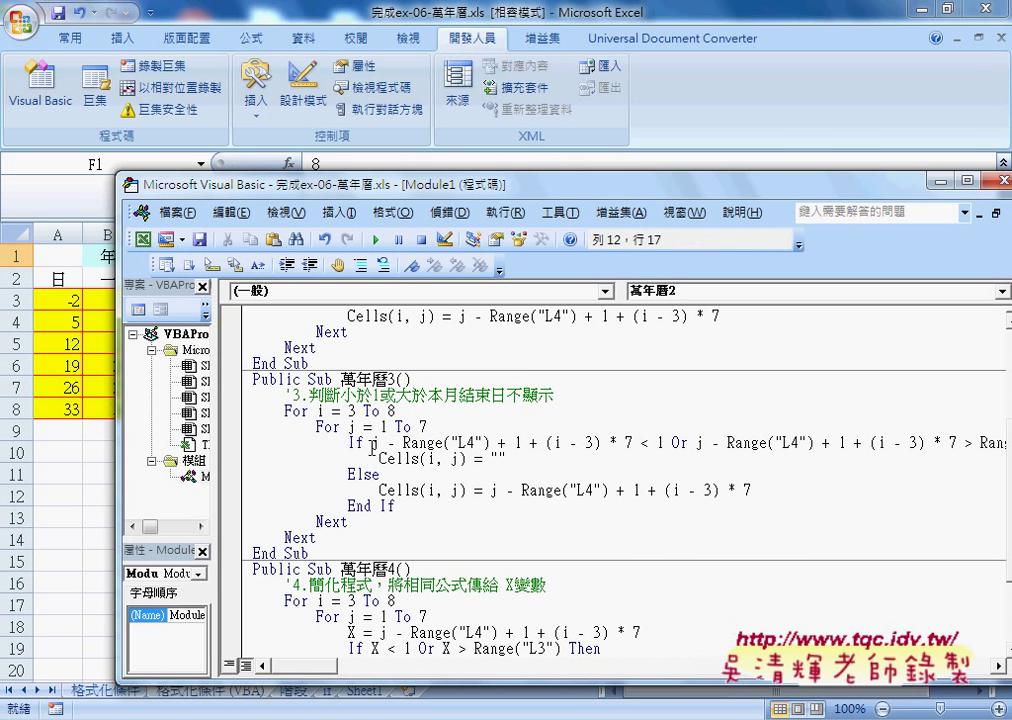
{"action": "double_click", "coordinate": [320, 411]}
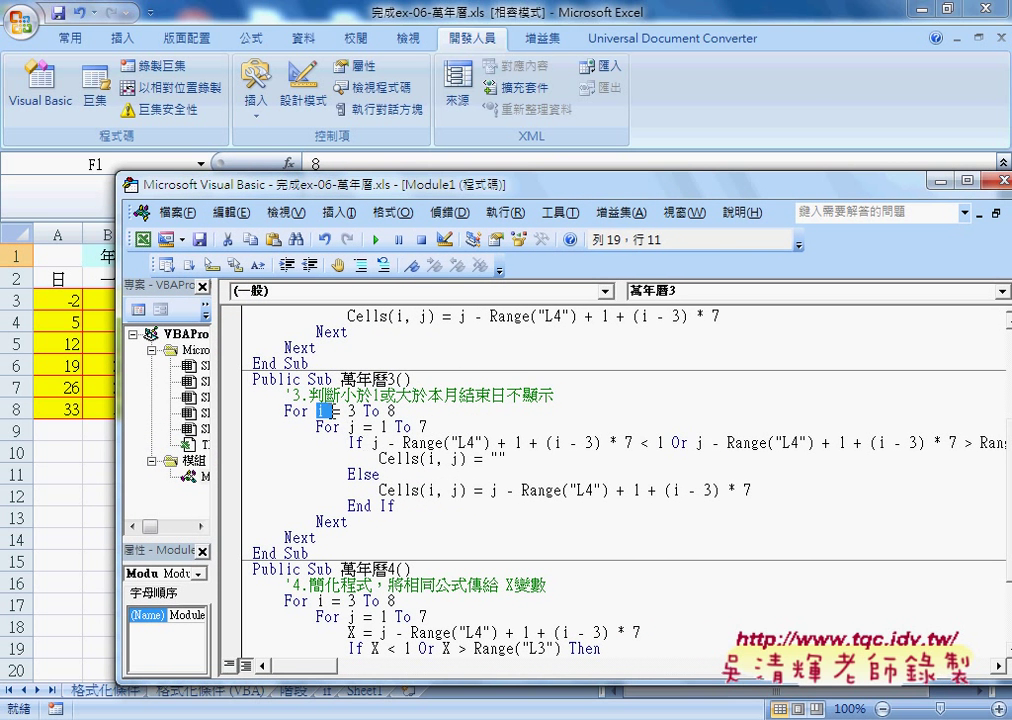
{"action": "double_click", "coordinate": [354, 442]}
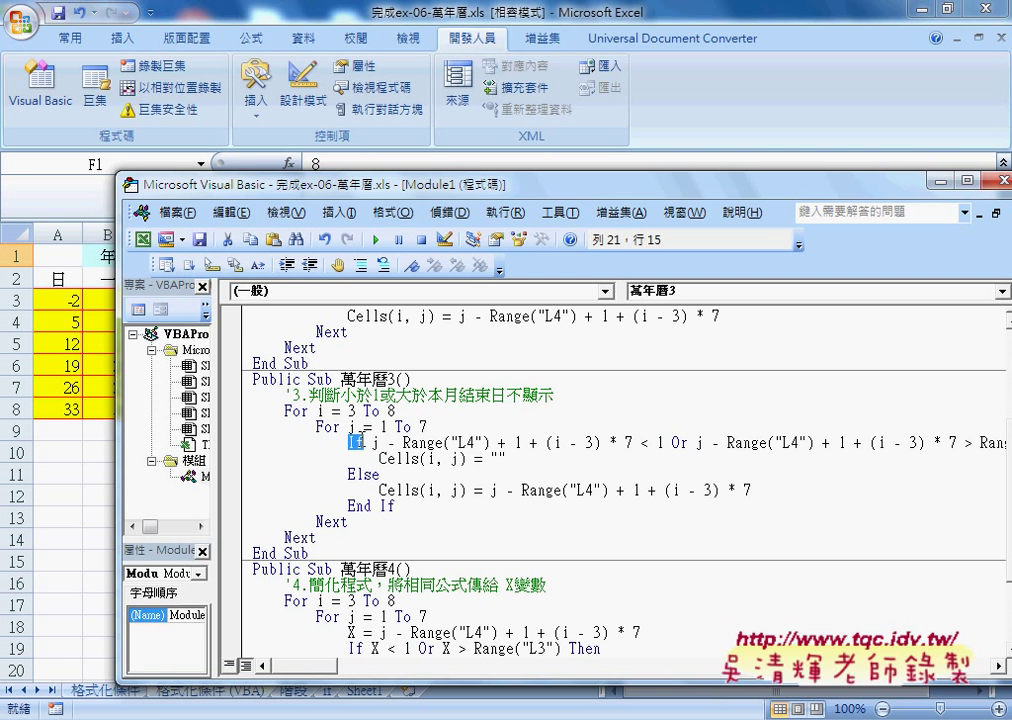
{"action": "left_click_drag", "start_coordinate": [430, 185], "coordinate": [362, 197]}
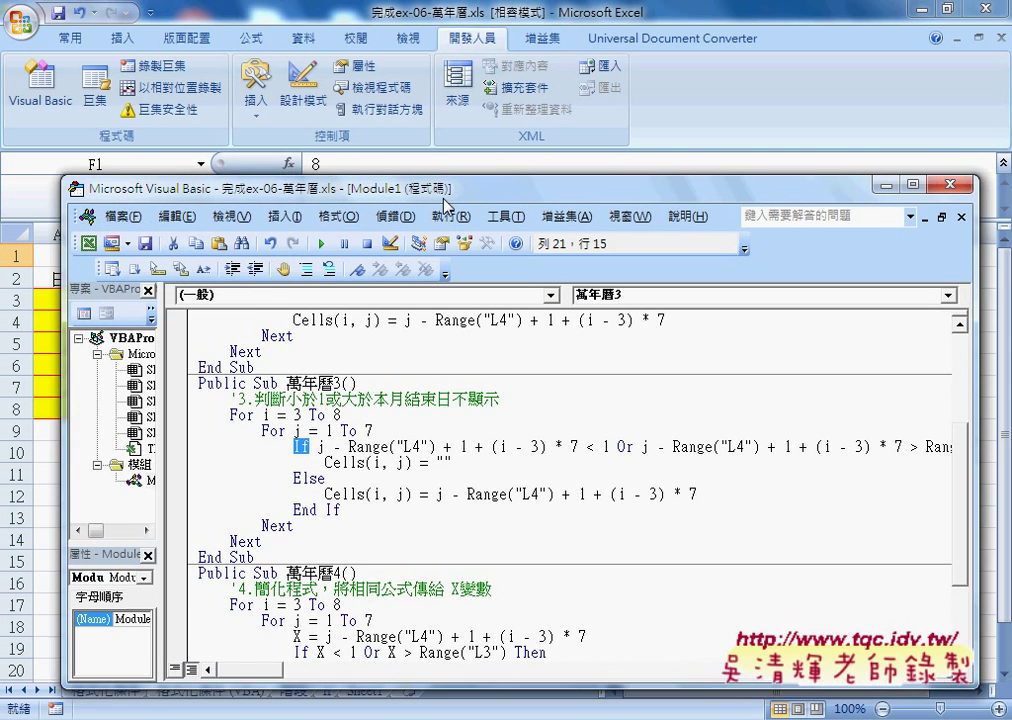
{"action": "scroll", "coordinate": [414, 435], "scroll_direction": "up", "scroll_amount": 1}
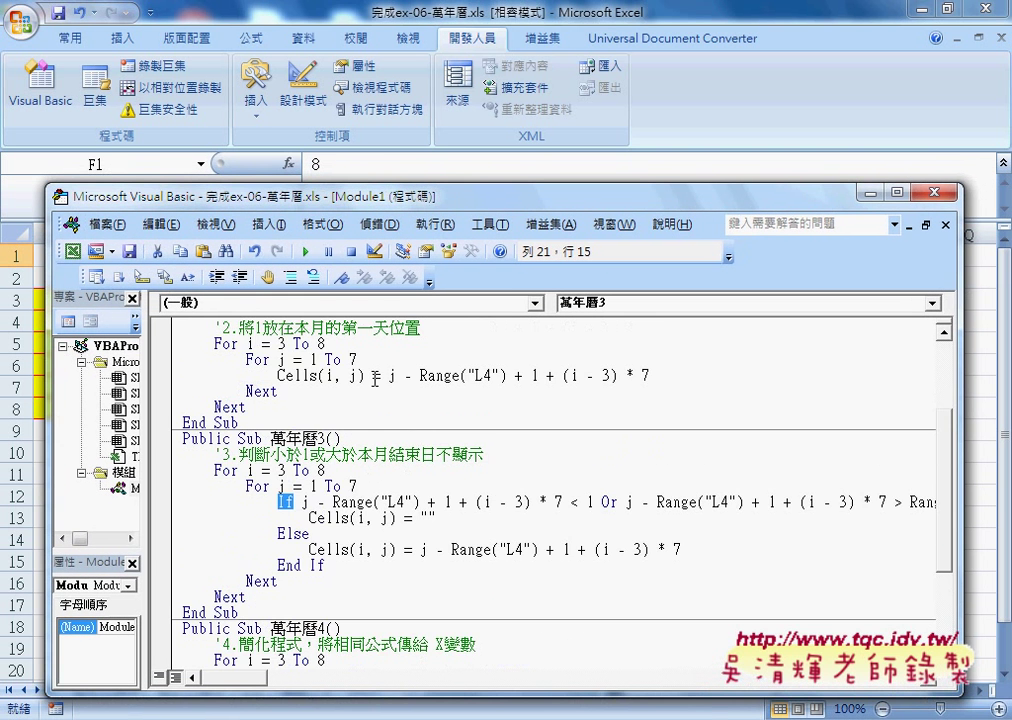
{"action": "left_click_drag", "start_coordinate": [381, 376], "coordinate": [649, 376]}
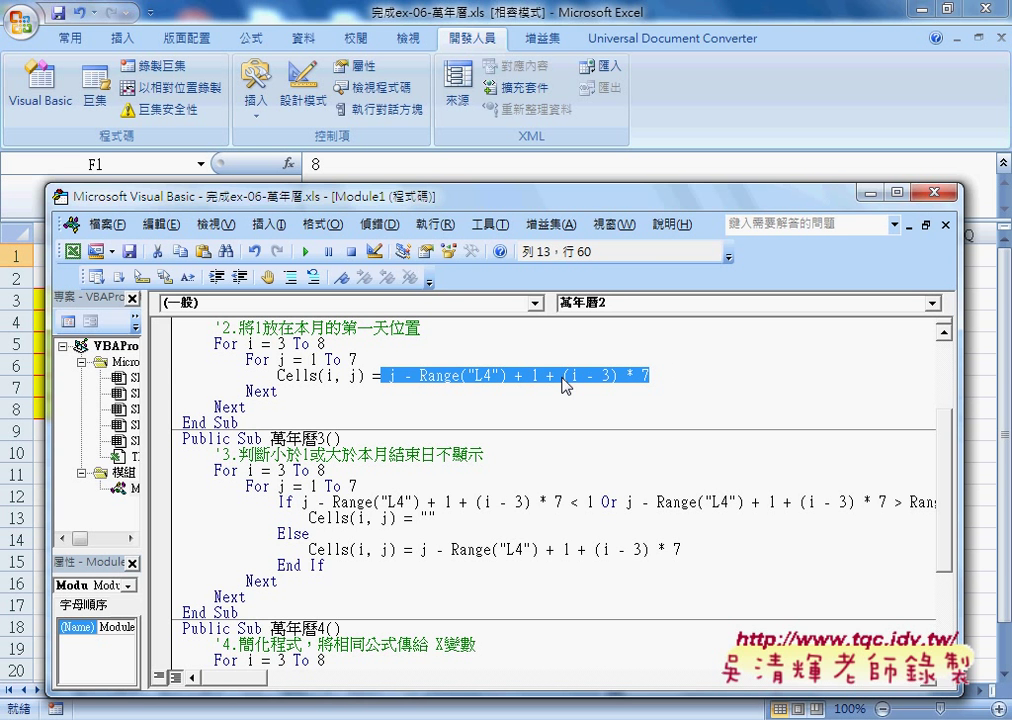
{"action": "mouse_move", "coordinate": [563, 380]}
{"action": "left_mouse_down"}
{"action": "mouse_move", "coordinate": [557, 510]}
{"action": "mouse_move", "coordinate": [541, 492]}
{"action": "mouse_move", "coordinate": [563, 500]}
{"action": "left_mouse_up"}
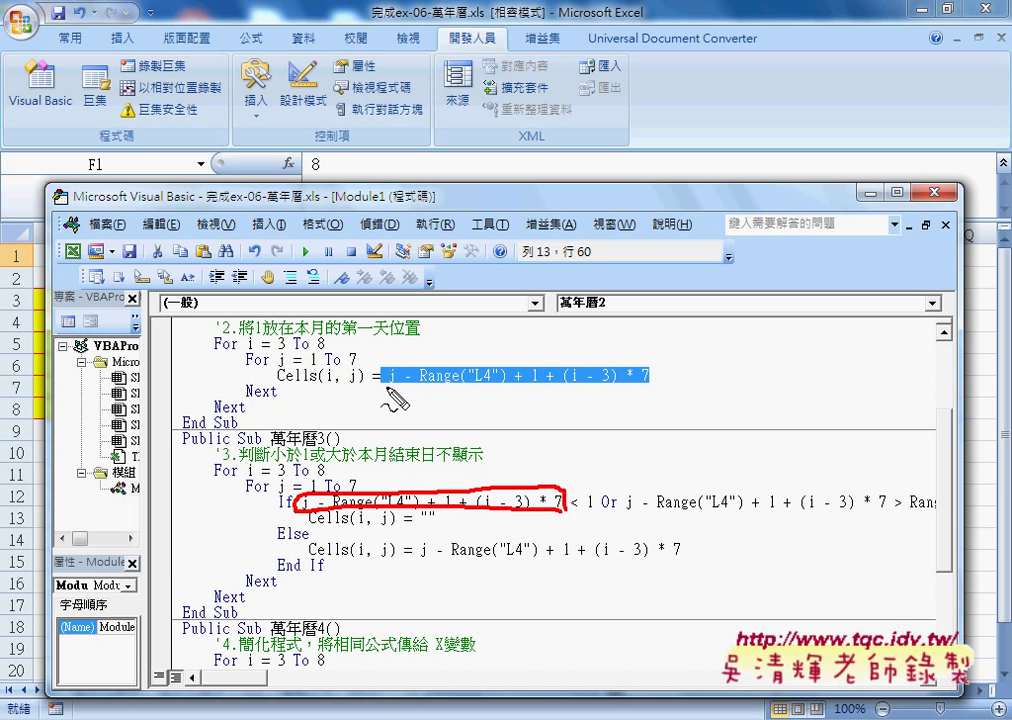
{"action": "left_click_drag", "start_coordinate": [383, 387], "coordinate": [571, 392]}
{"action": "mouse_move", "coordinate": [508, 393]}
{"action": "left_mouse_down"}
{"action": "mouse_move", "coordinate": [462, 457]}
{"action": "mouse_move", "coordinate": [497, 455]}
{"action": "left_mouse_up"}
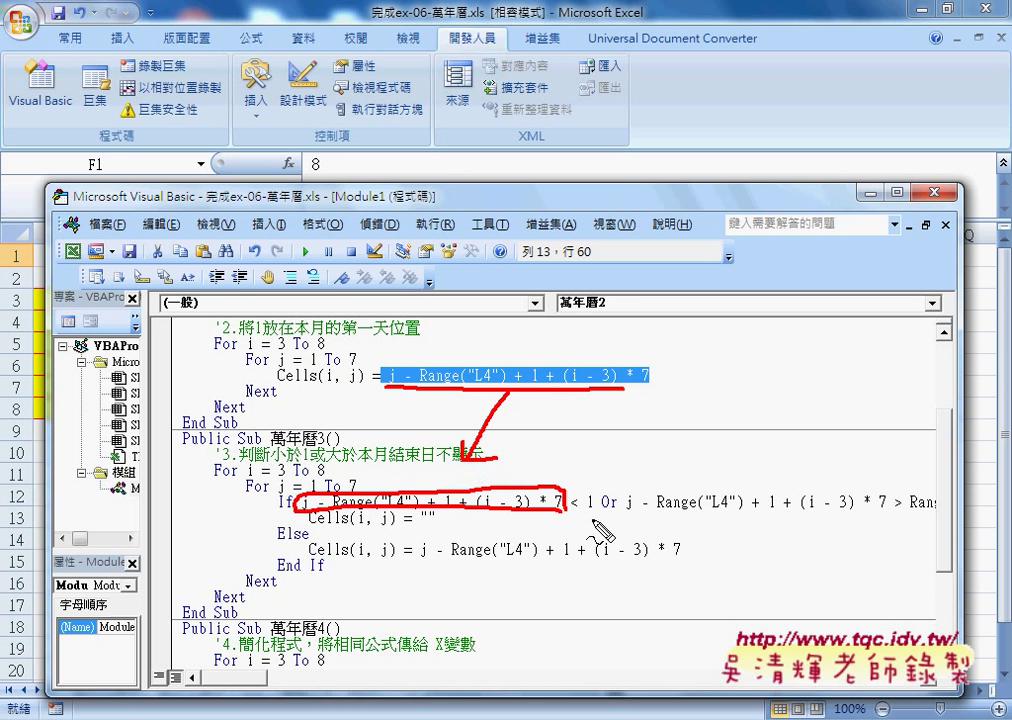
{"action": "mouse_move", "coordinate": [578, 514]}
{"action": "left_mouse_down"}
{"action": "mouse_move", "coordinate": [866, 487]}
{"action": "mouse_move", "coordinate": [938, 491]}
{"action": "left_mouse_up"}
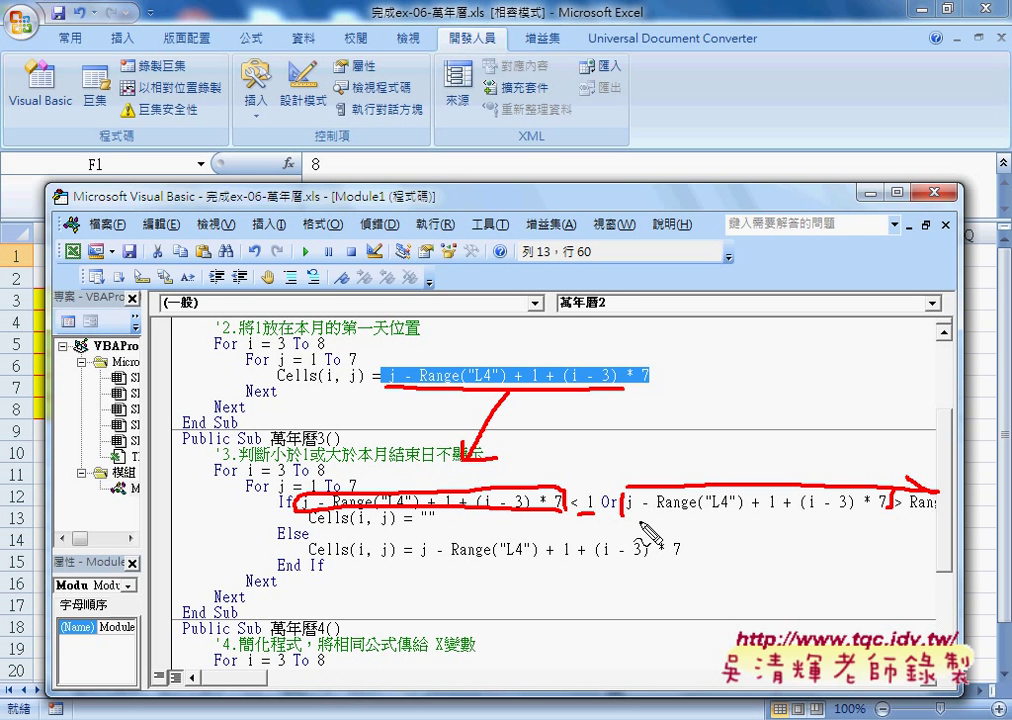
{"action": "mouse_move", "coordinate": [628, 517]}
{"action": "left_mouse_down"}
{"action": "mouse_move", "coordinate": [752, 521]}
{"action": "mouse_move", "coordinate": [890, 492]}
{"action": "left_mouse_up"}
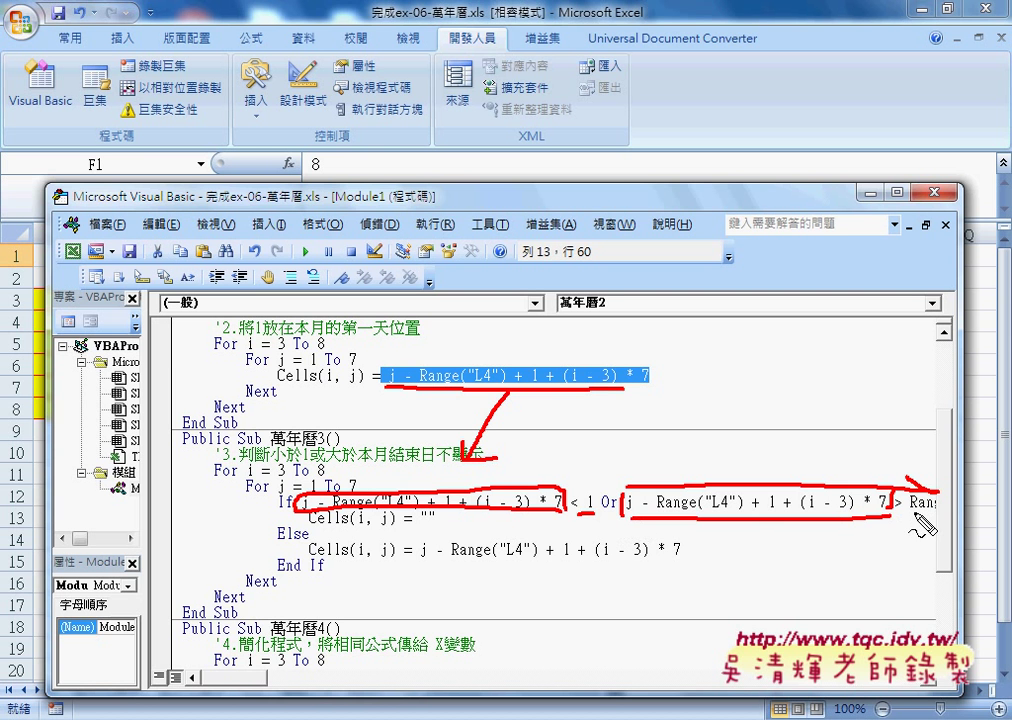
{"action": "key", "text": "Escape"}
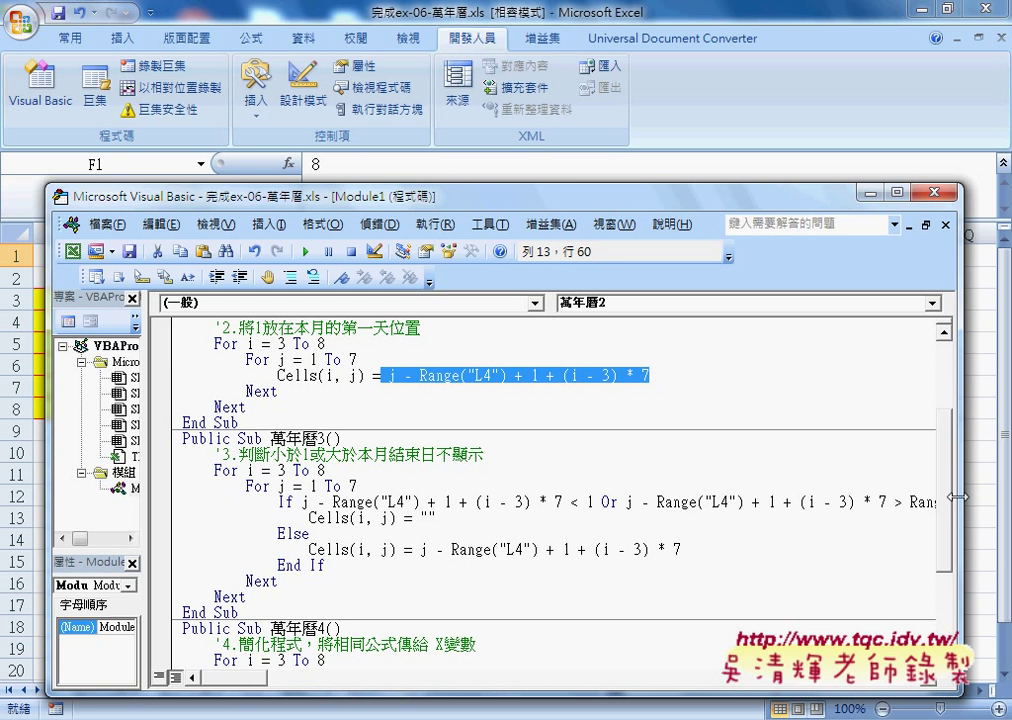
Widen the code window and narrow the project panes so the full If line shows.
{"action": "left_click_drag", "start_coordinate": [962, 496], "coordinate": [992, 496]}
{"action": "left_click_drag", "start_coordinate": [560, 197], "coordinate": [516, 156]}
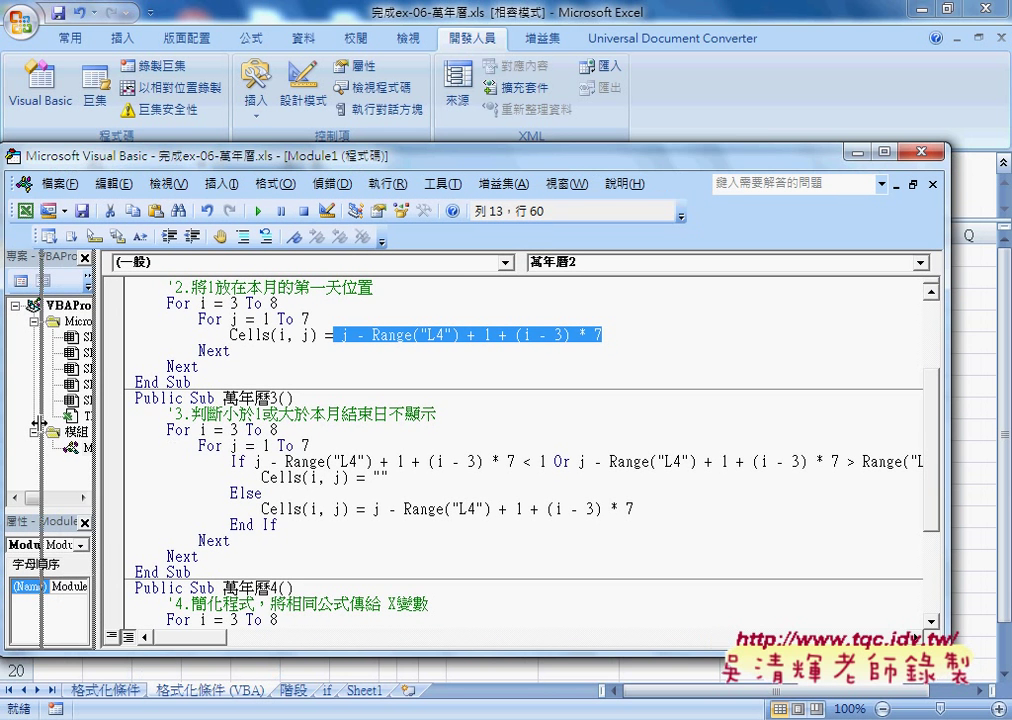
{"action": "left_click_drag", "start_coordinate": [94, 428], "coordinate": [35, 428]}
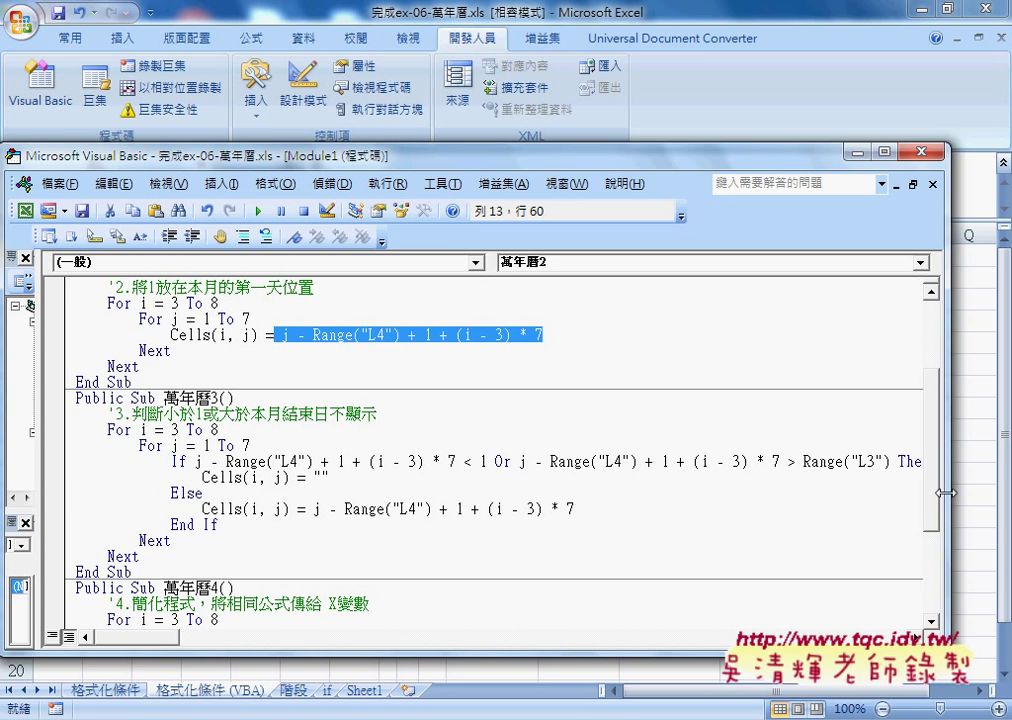
{"action": "left_click_drag", "start_coordinate": [948, 466], "coordinate": [976, 466]}
Highlight the before-the-1st test, the empty value and the Else day expression, then reveal the worksheet.
{"action": "left_click_drag", "start_coordinate": [889, 462], "coordinate": [195, 467]}
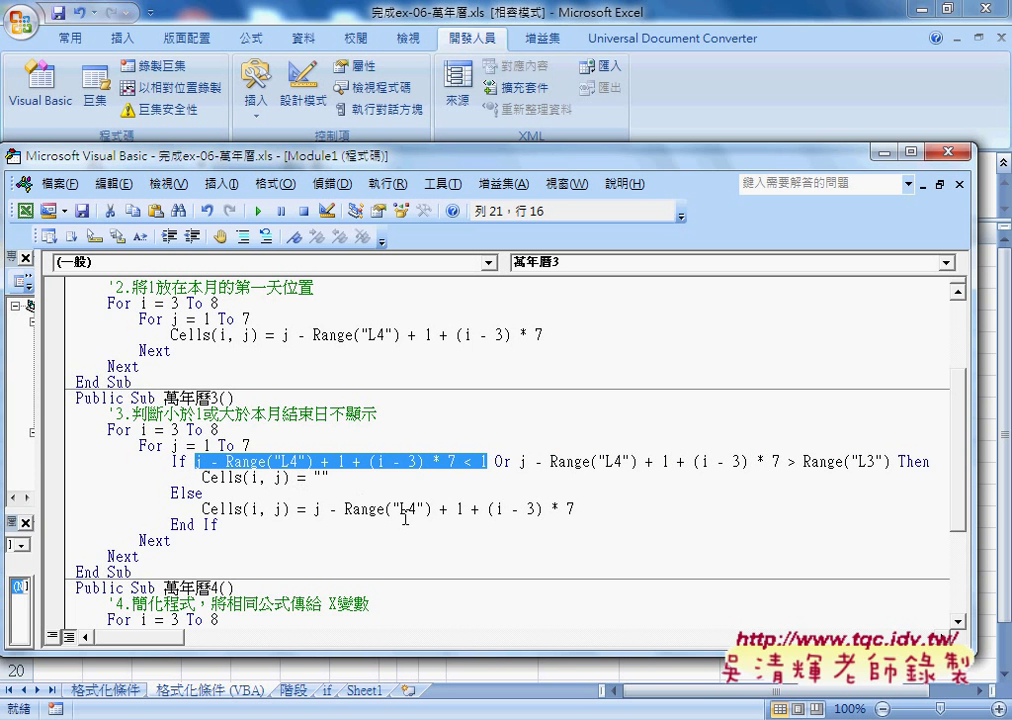
{"action": "left_click", "coordinate": [322, 479]}
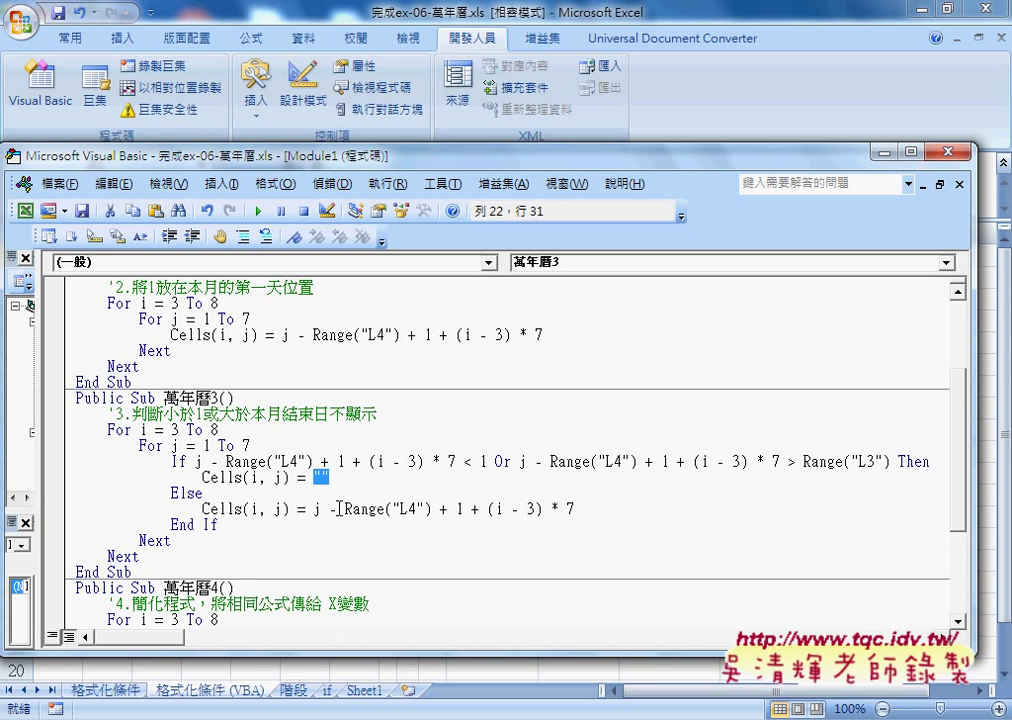
{"action": "left_click_drag", "start_coordinate": [314, 510], "coordinate": [575, 510]}
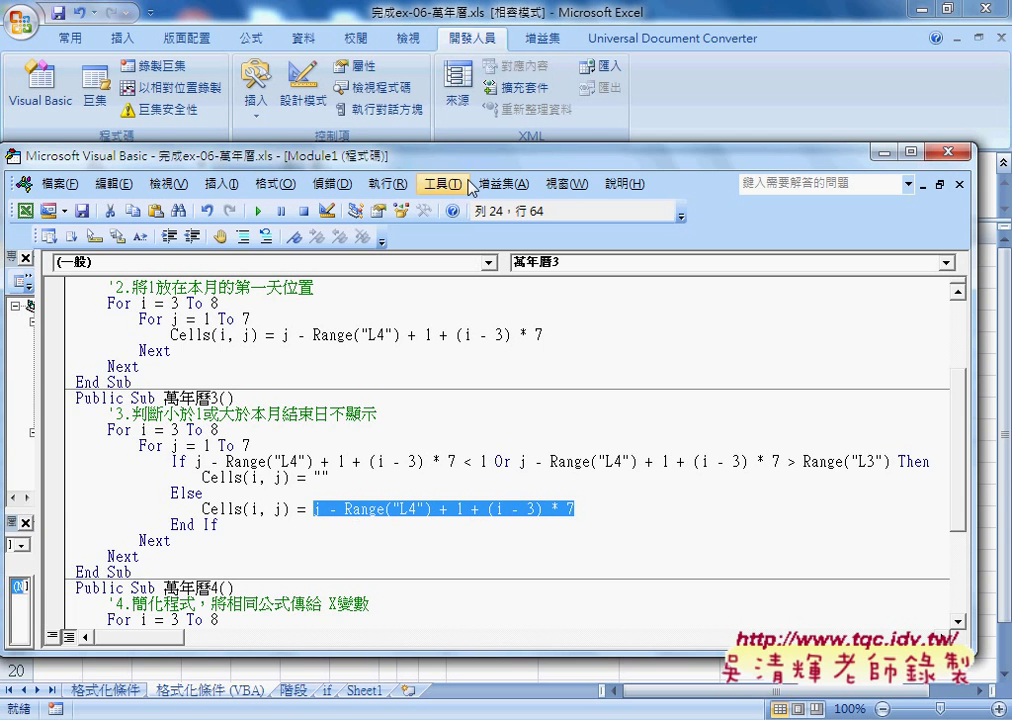
{"action": "left_click_drag", "start_coordinate": [447, 156], "coordinate": [632, 329]}
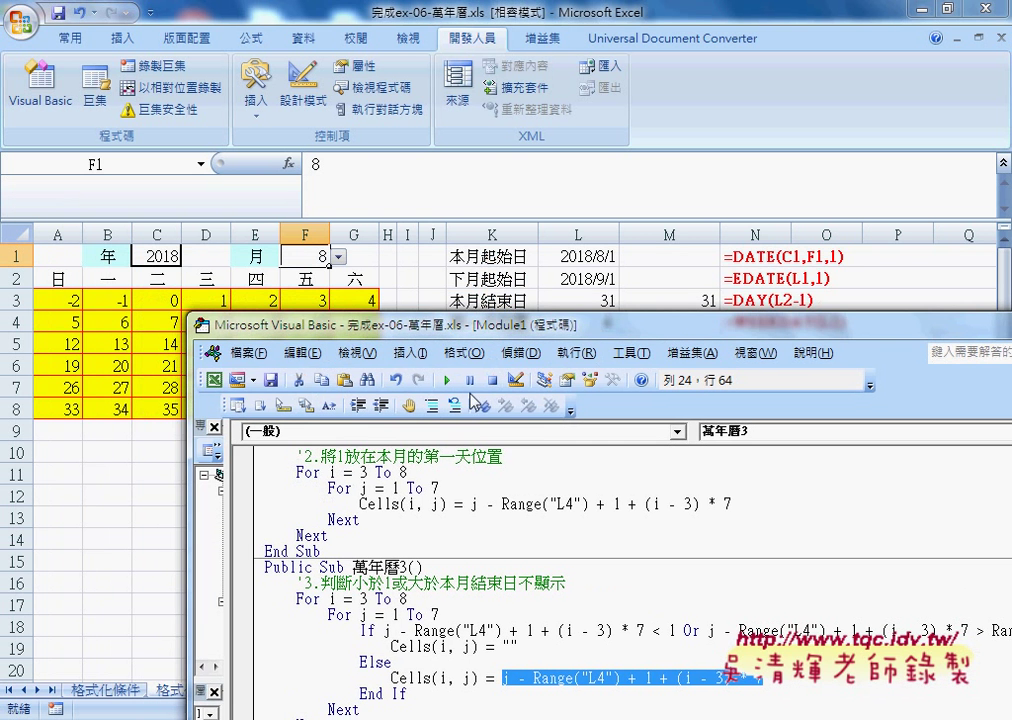
Run 萬年曆3 so the August grid shows only days 1–31, then move the editor back.
{"action": "left_click_drag", "start_coordinate": [470, 337], "coordinate": [678, 235]}
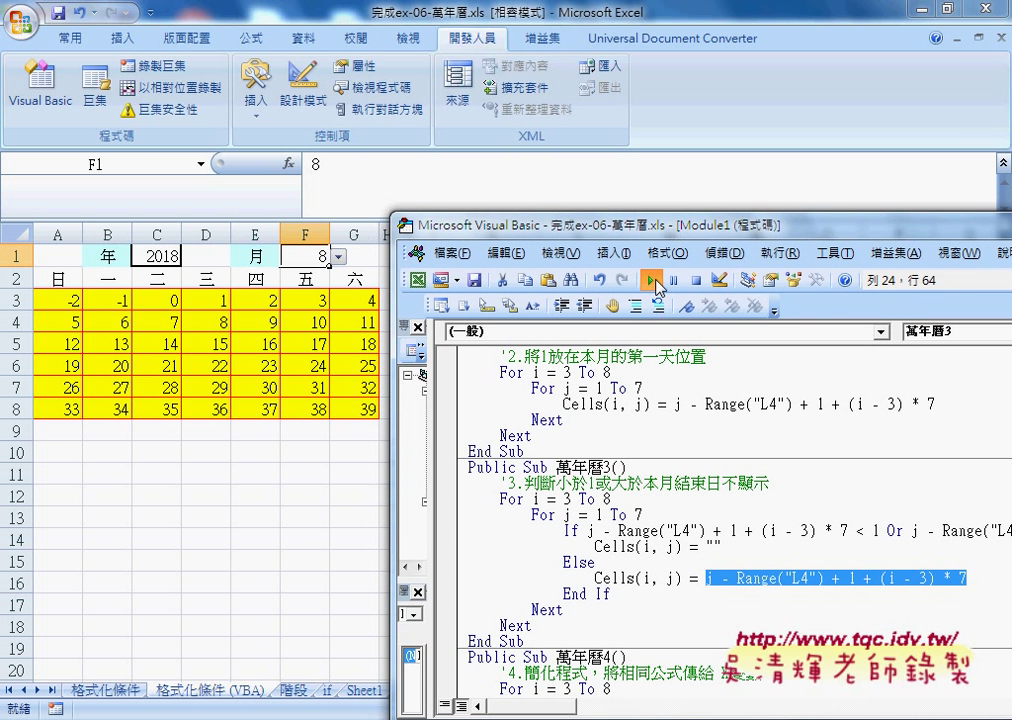
{"action": "left_click", "coordinate": [653, 281]}
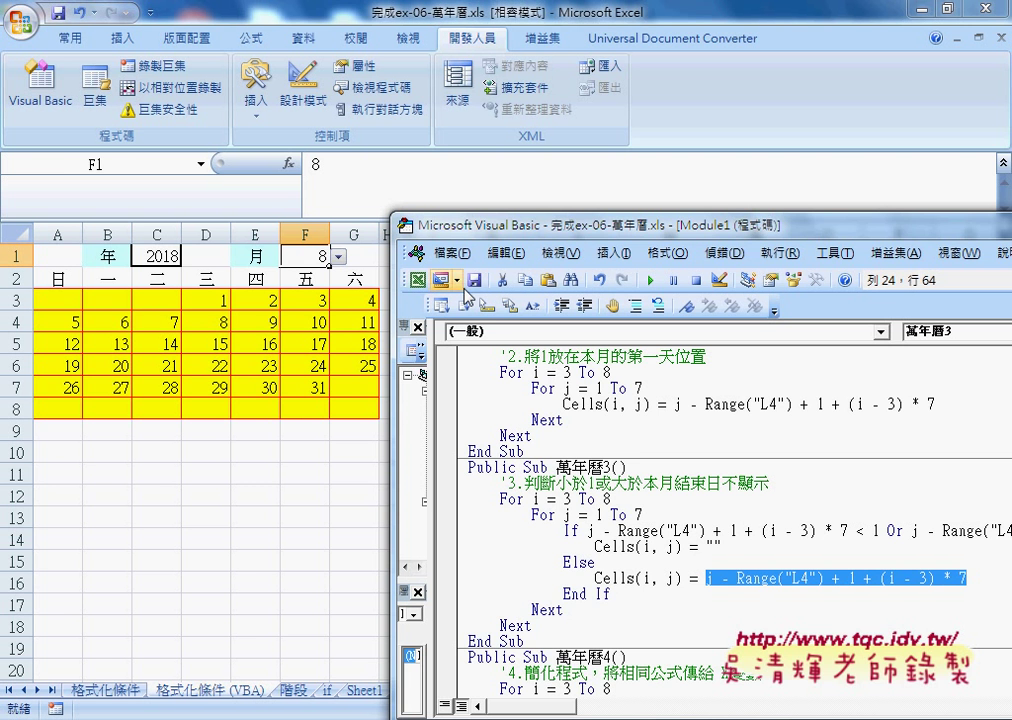
{"action": "left_click_drag", "start_coordinate": [490, 232], "coordinate": [156, 150]}
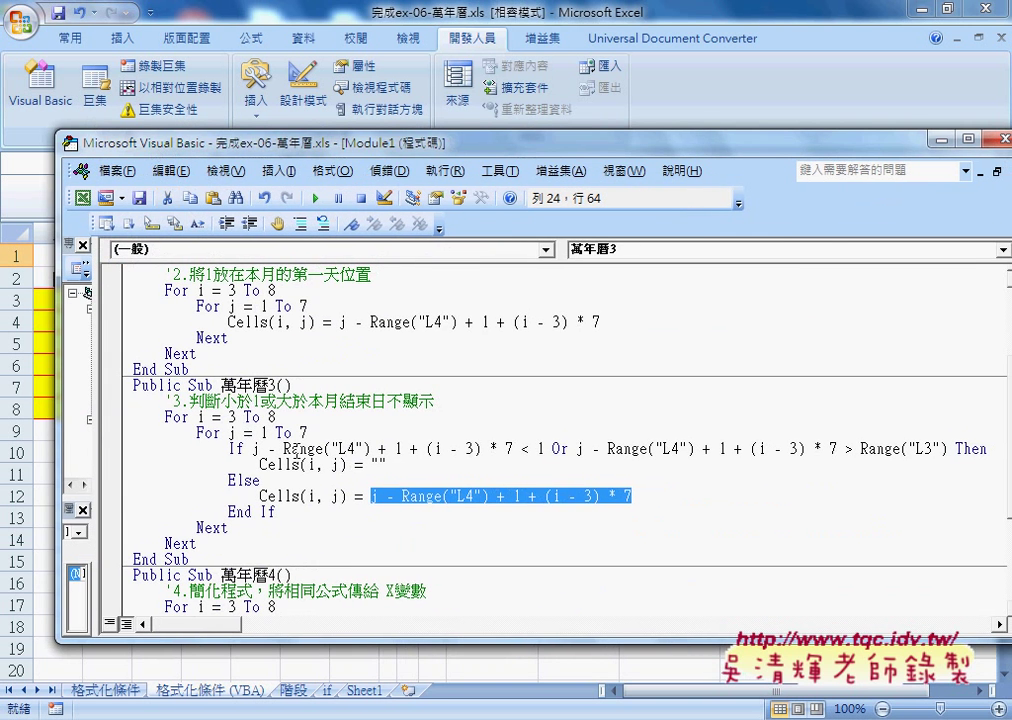